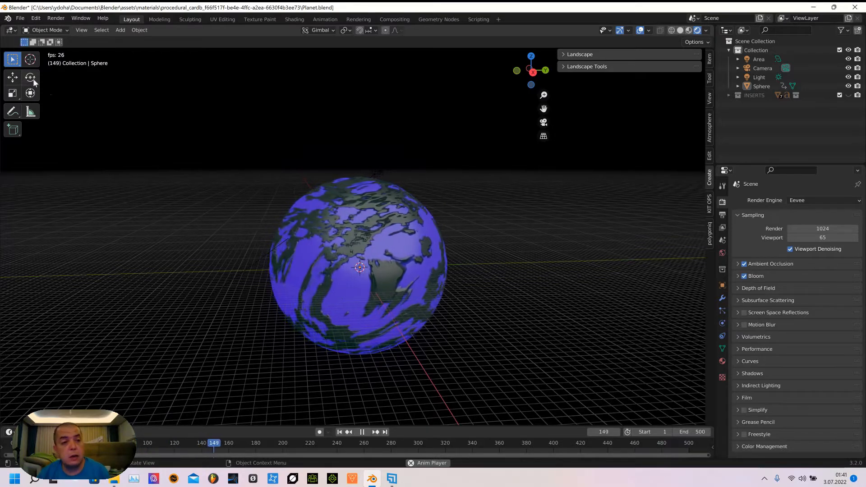
Switch the 3D Viewport area to the Shader Editor for the sphere's material and stop the animation playback
click(11, 30)
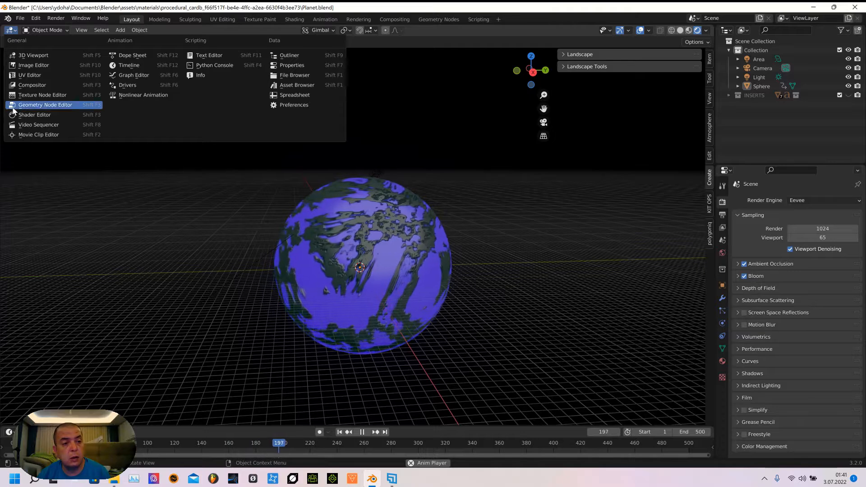
click(18, 114)
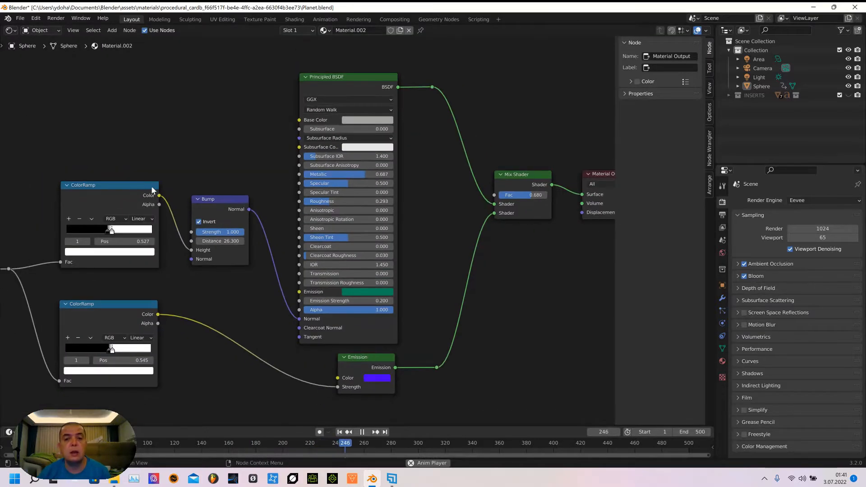
scroll(151, 186, down, 3)
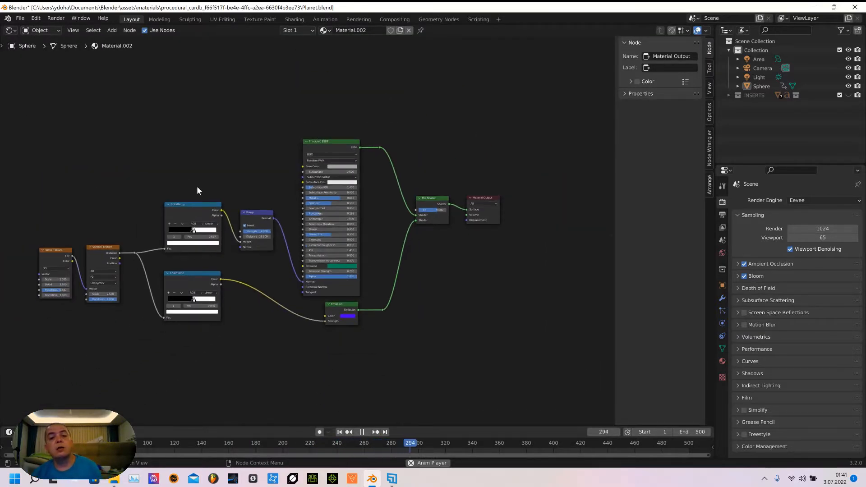
click(362, 432)
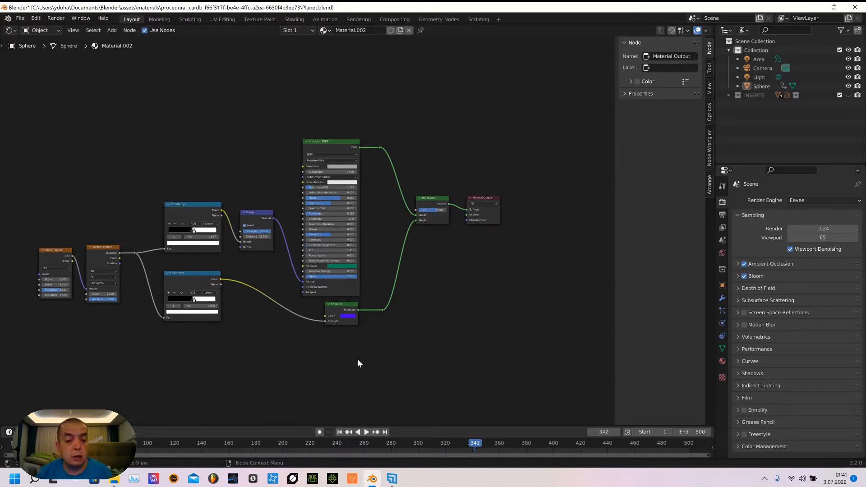
Examine the Noise Texture, Voronoi Texture, ColorRamp and Bump nodes and how they are connected
middle_drag(292, 372, 366, 359)
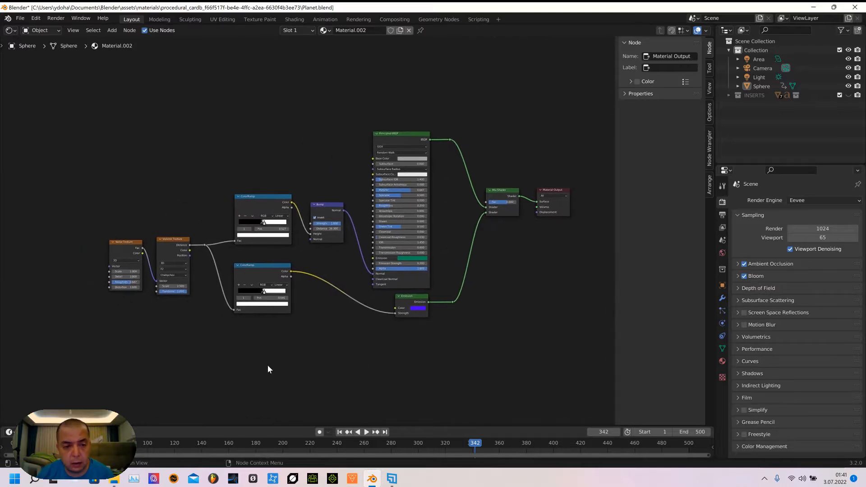
scroll(114, 332, up, 1)
scroll(114, 333, up, 1)
middle_drag(110, 367, 216, 353)
scroll(292, 357, up, 1)
scroll(216, 339, up, 1)
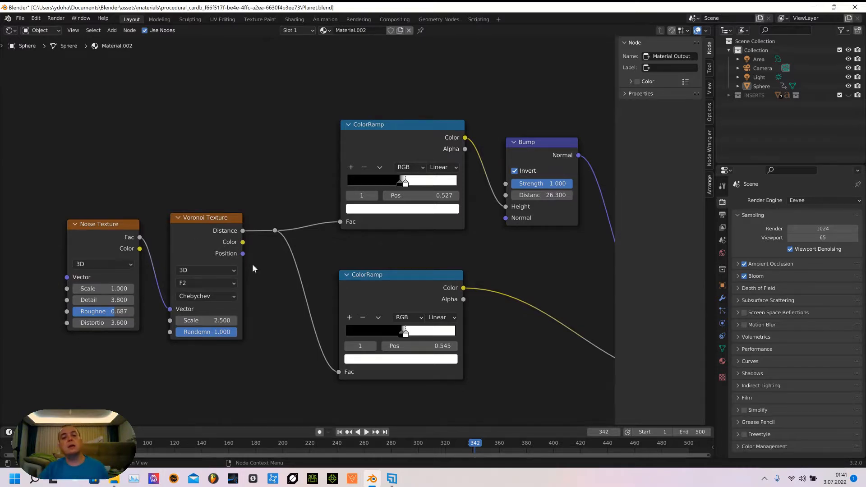
middle_drag(280, 315, 216, 317)
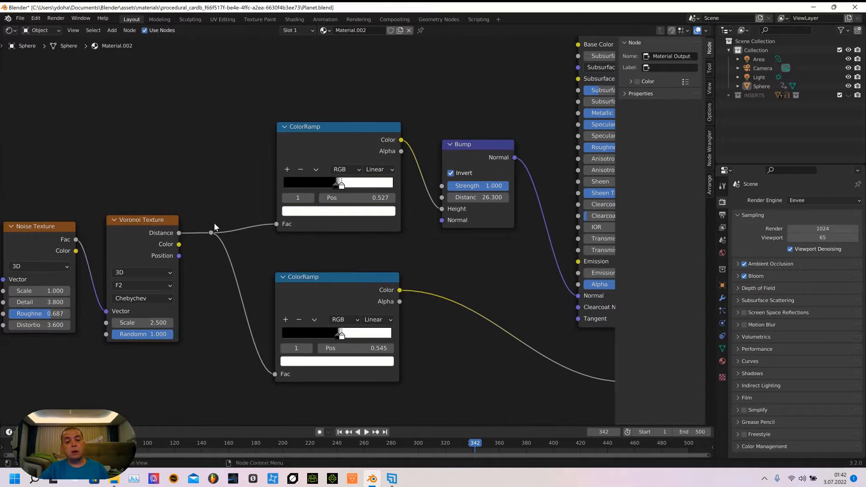
middle_drag(494, 278, 351, 269)
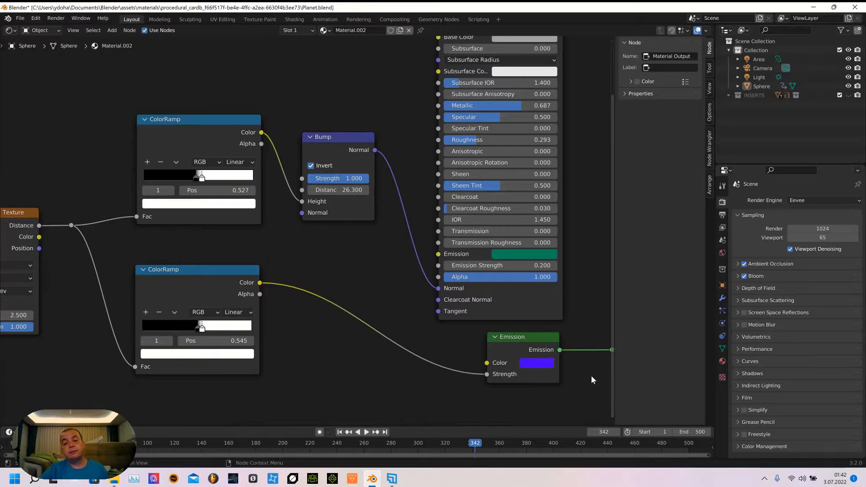
Examine the Principled BSDF and Emission node settings and their links into the Mix Shader
middle_drag(593, 381, 472, 397)
middle_drag(458, 248, 455, 268)
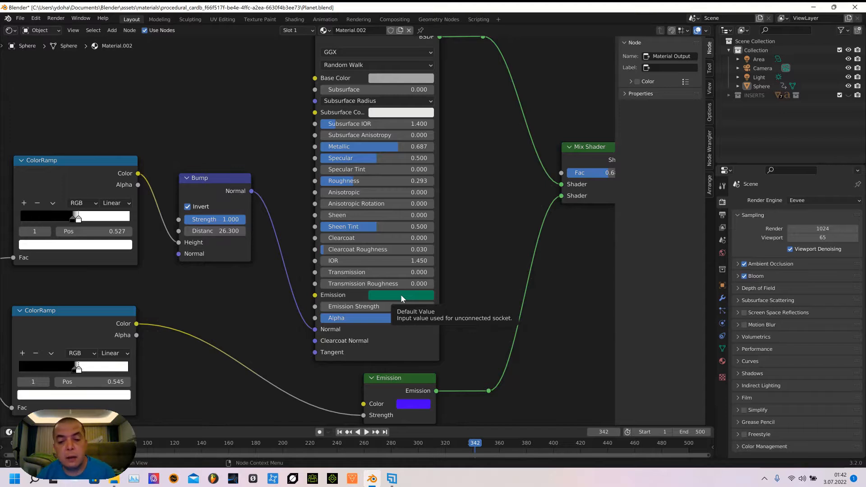
middle_drag(460, 329, 418, 198)
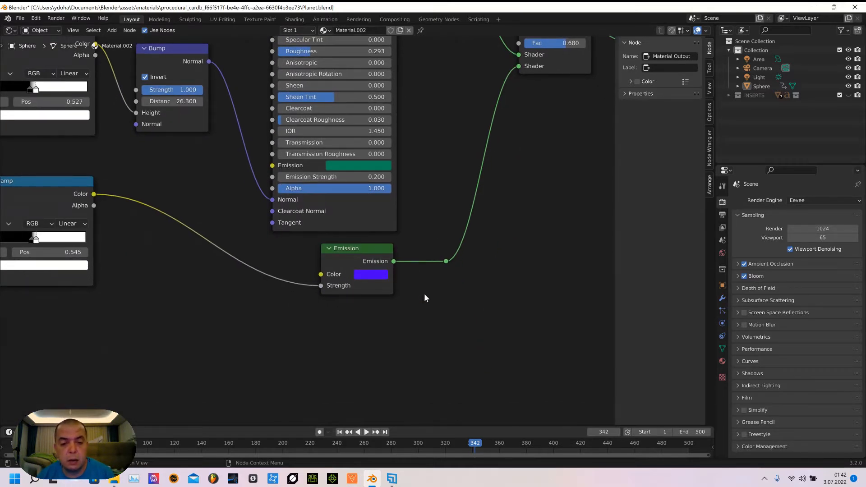
middle_drag(424, 295, 414, 387)
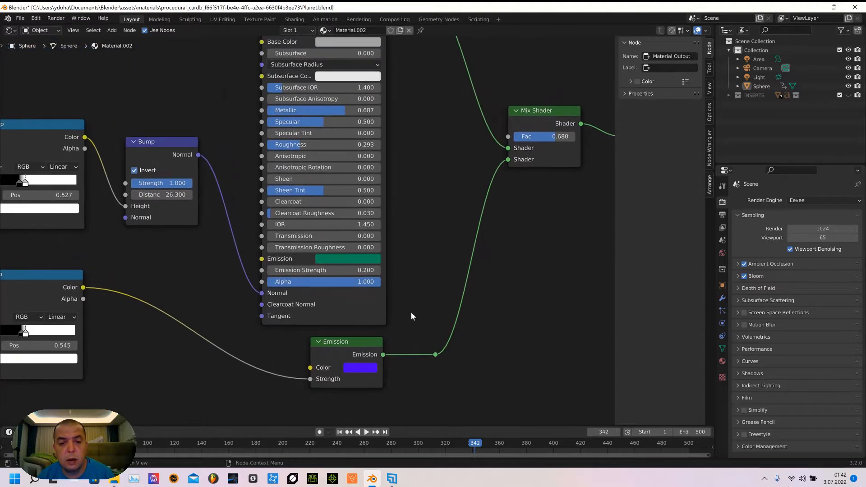
middle_drag(412, 317, 386, 331)
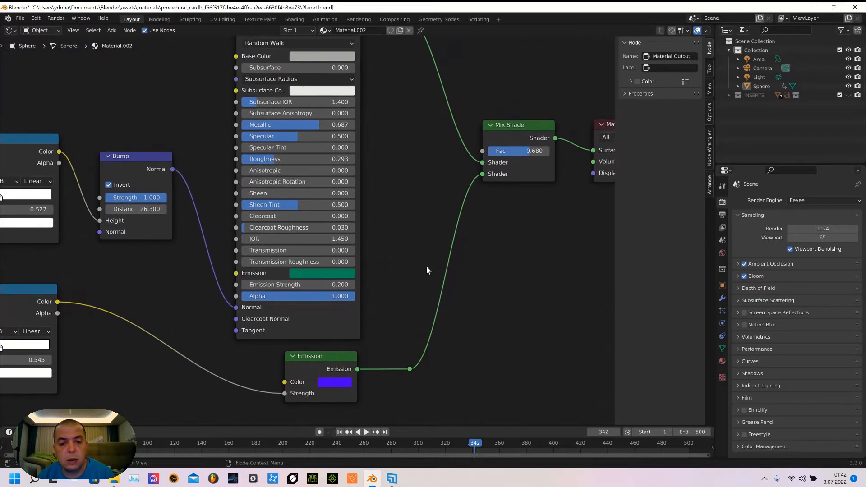
middle_drag(427, 269, 419, 332)
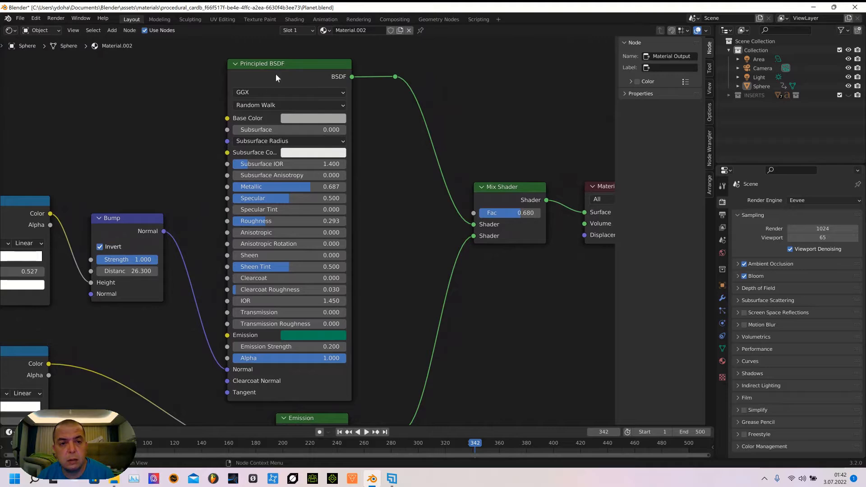
scroll(392, 279, down, 1)
middle_drag(390, 283, 390, 200)
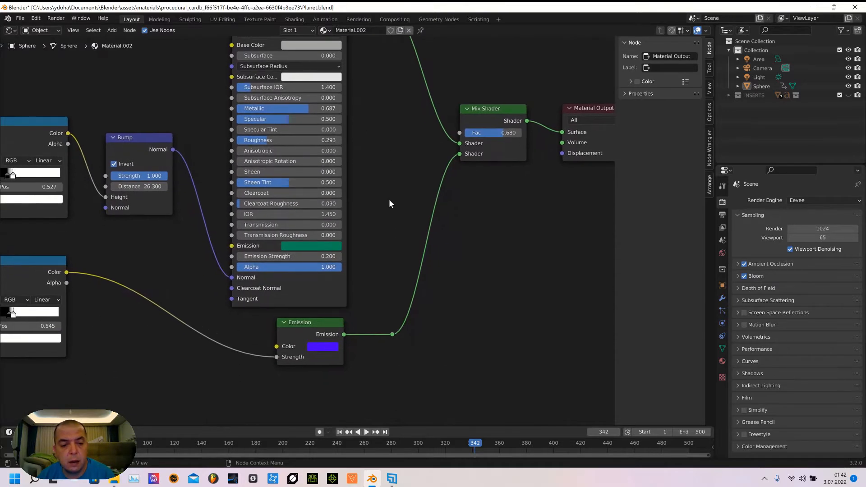
middle_drag(437, 223, 365, 280)
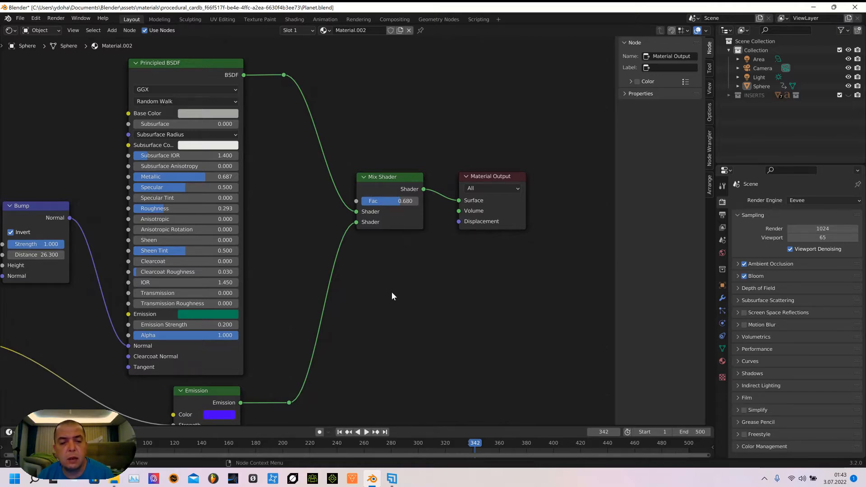
Trace the links from the two ColorRamp nodes through Bump and Emission to the Material Output
middle_drag(392, 296, 521, 274)
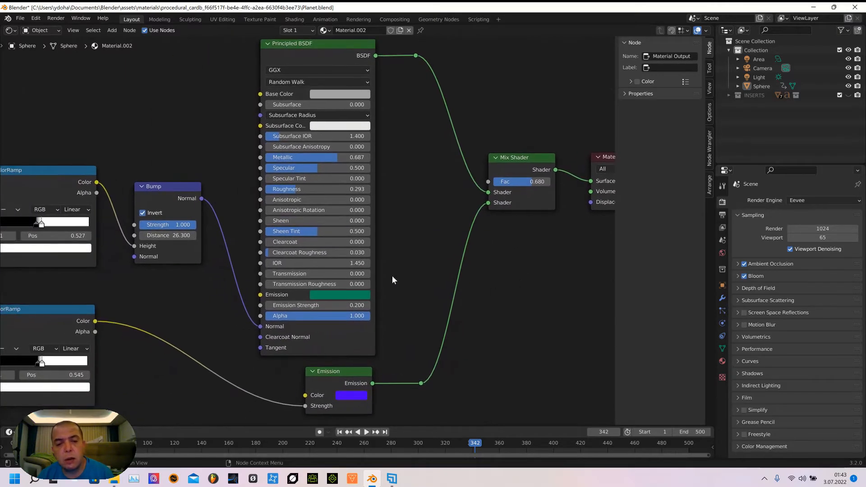
middle_drag(392, 280, 474, 275)
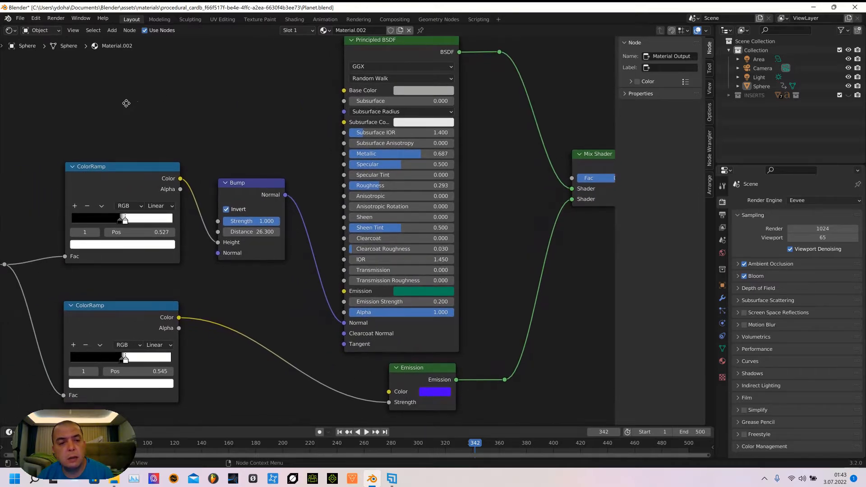
middle_drag(127, 104, 188, 120)
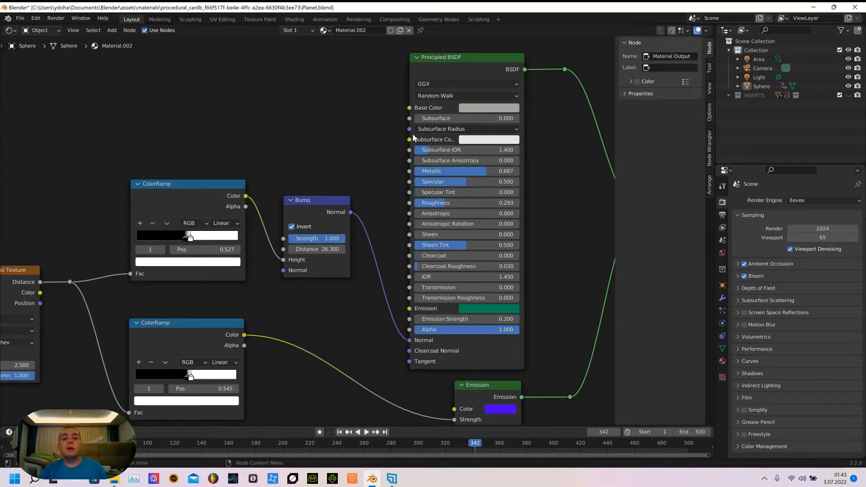
middle_drag(389, 122, 331, 124)
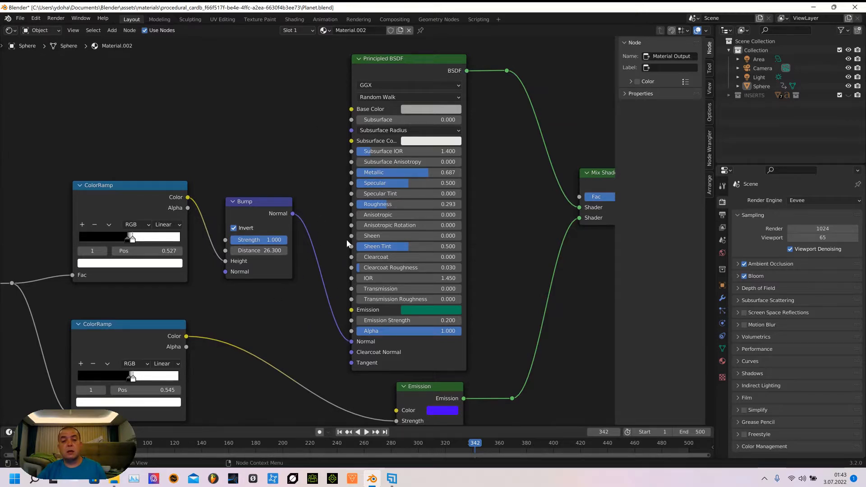
middle_drag(300, 158, 145, 143)
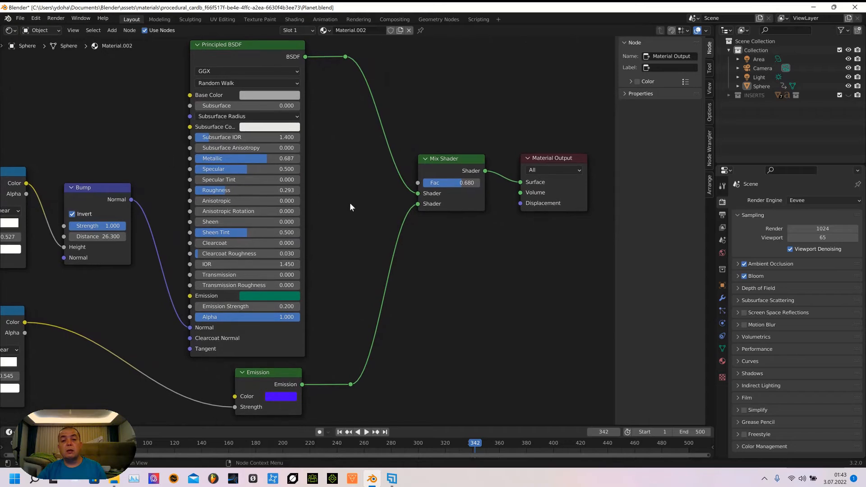
middle_drag(370, 210, 562, 205)
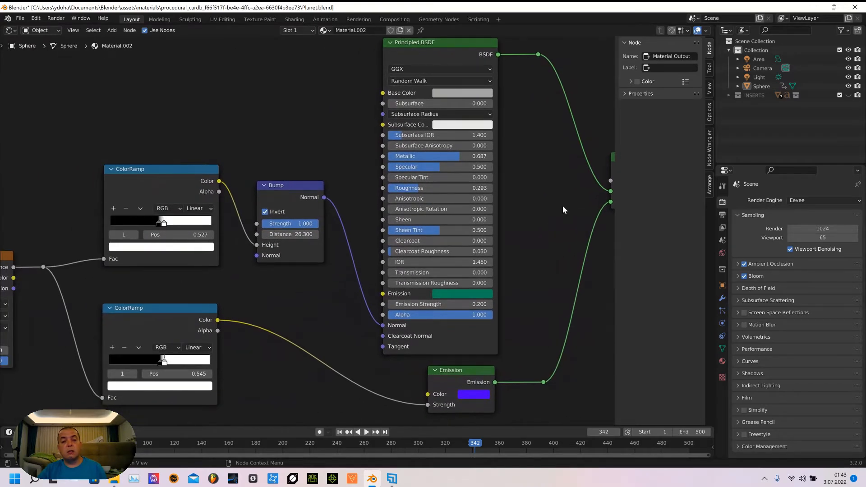
middle_drag(268, 149, 243, 159)
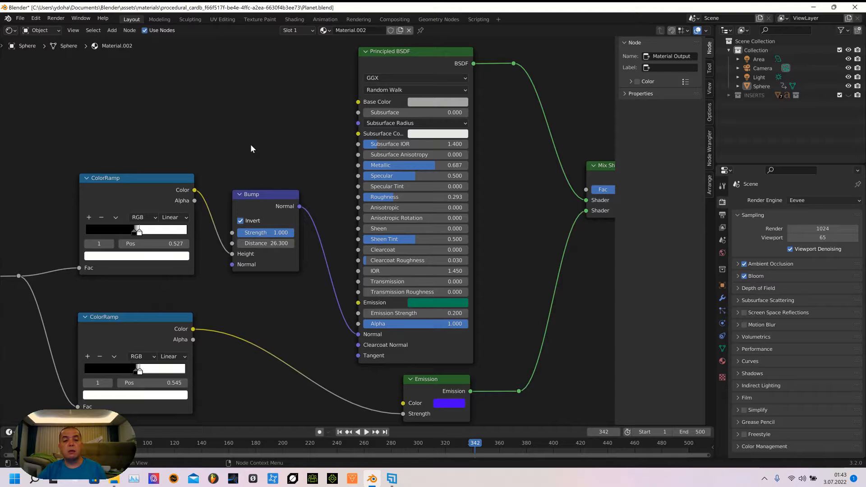
middle_drag(252, 144, 180, 140)
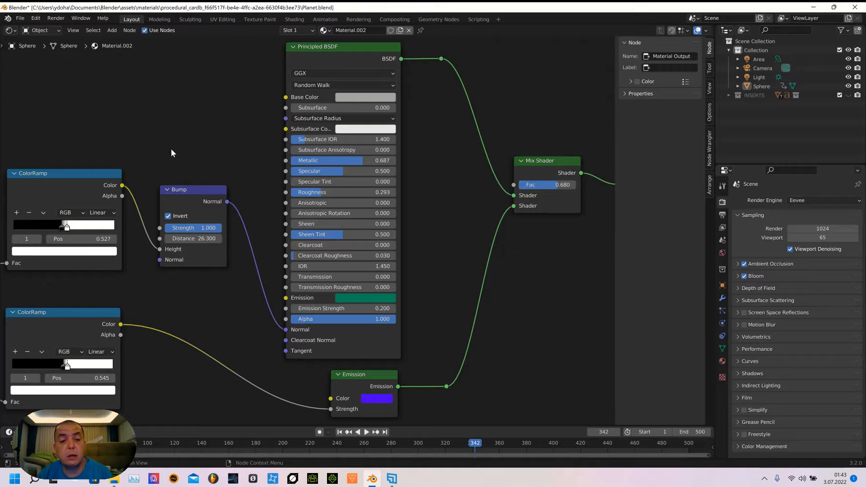
Review the complete node chain again, from the Noise and Voronoi textures through to the Material Output
middle_drag(172, 152, 383, 143)
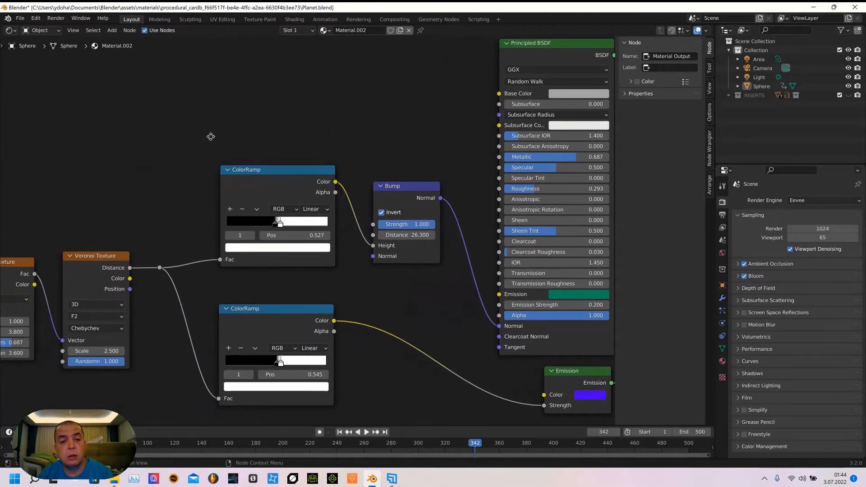
middle_drag(211, 137, 131, 138)
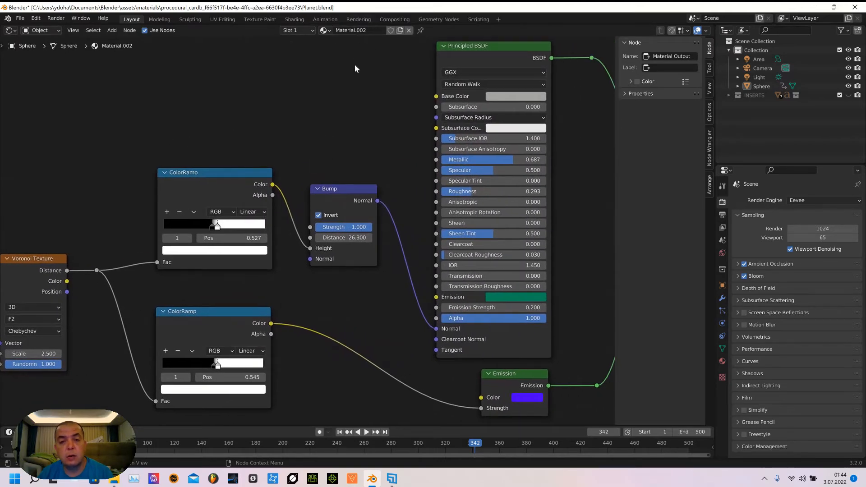
middle_drag(344, 114, 121, 118)
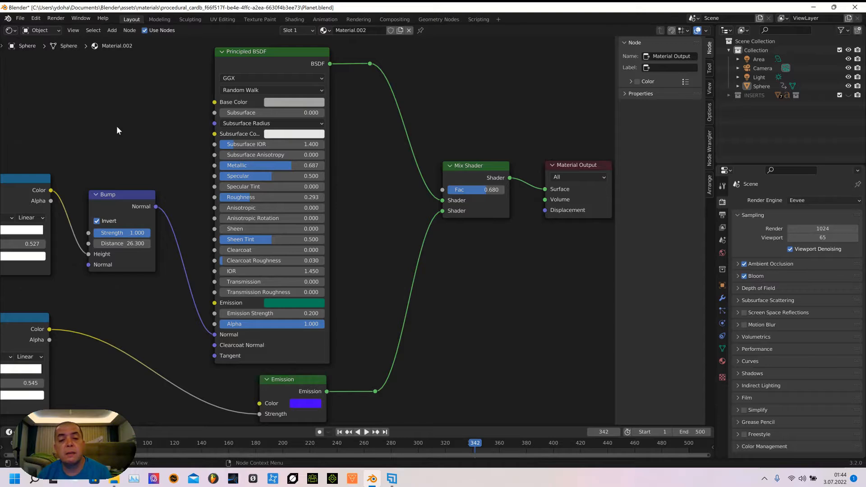
scroll(117, 127, down, 2)
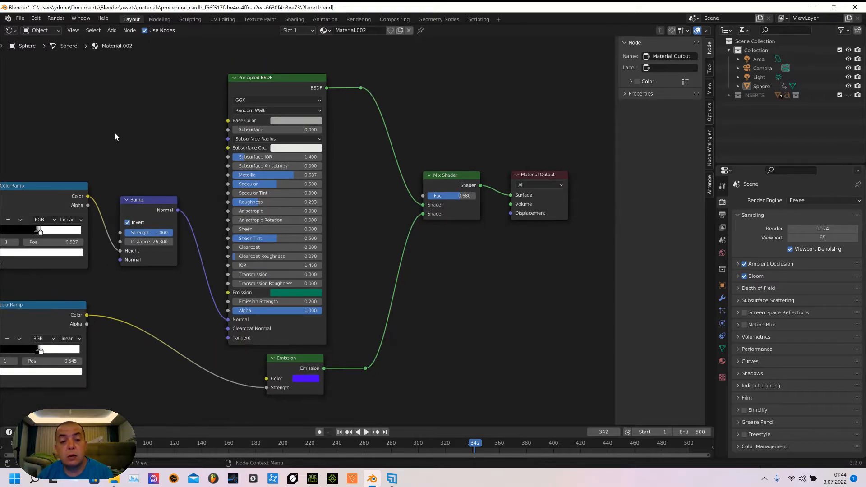
middle_drag(115, 137, 262, 120)
middle_drag(106, 121, 238, 120)
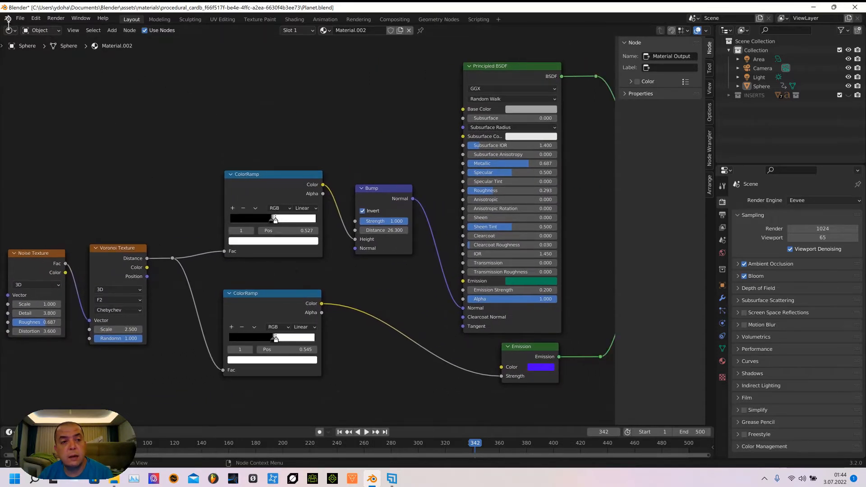
Return the main area to the 3D Viewport and examine the planet's surface relief up close from several angles
click(15, 32)
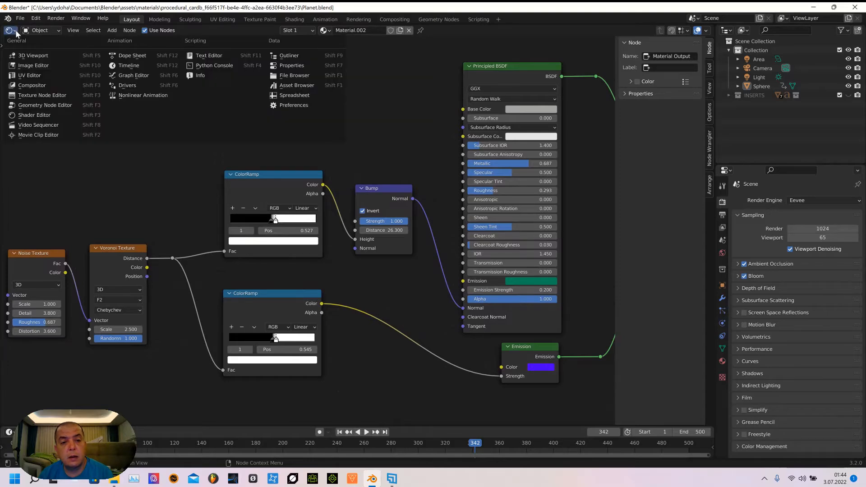
click(25, 56)
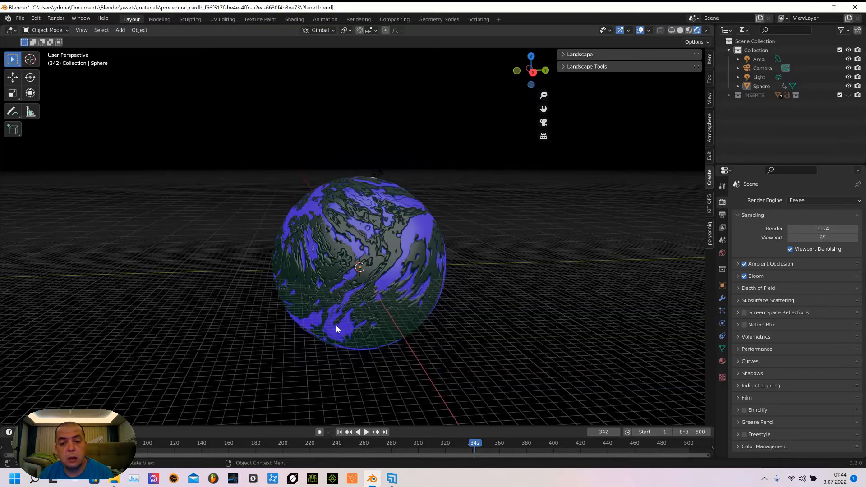
middle_drag(336, 329, 352, 343)
scroll(343, 332, up, 4)
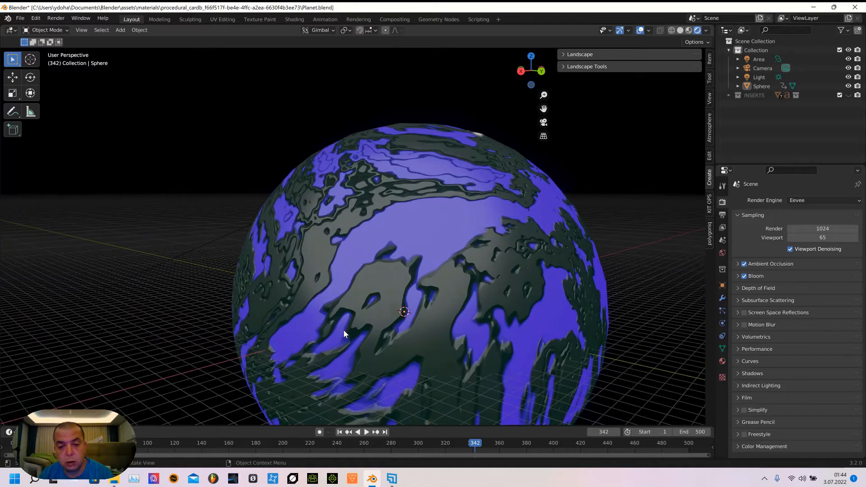
scroll(347, 335, up, 2)
middle_drag(397, 323, 338, 288)
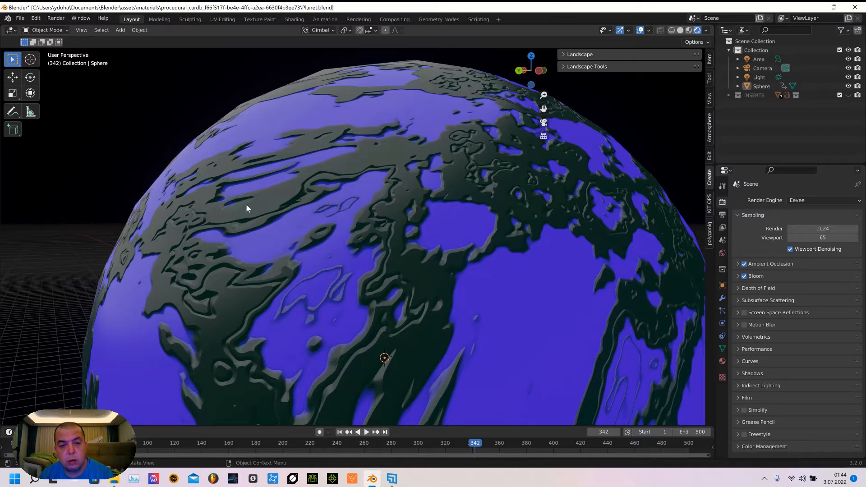
middle_drag(282, 208, 253, 209)
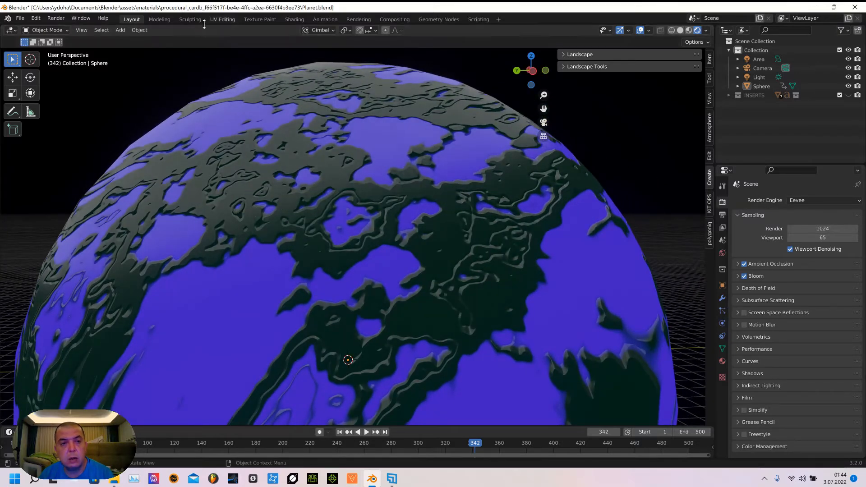
Switch to the Shading workspace to show the planet together with its material node tree
click(294, 19)
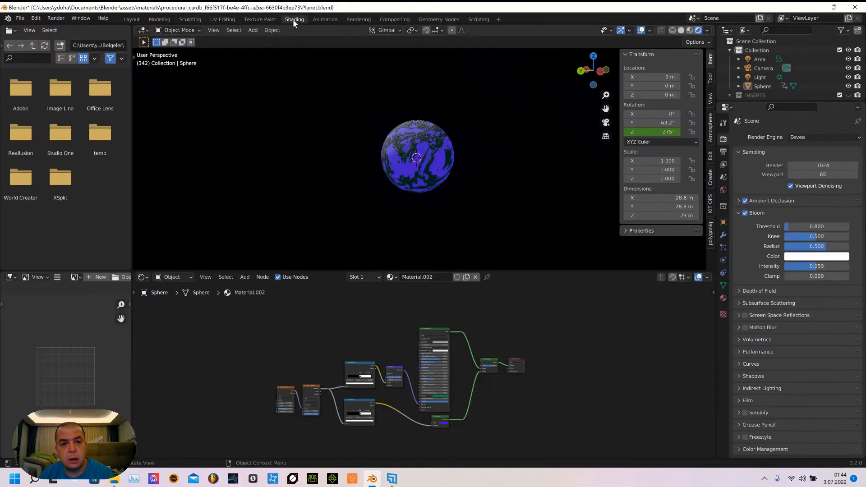
scroll(371, 426, up, 2)
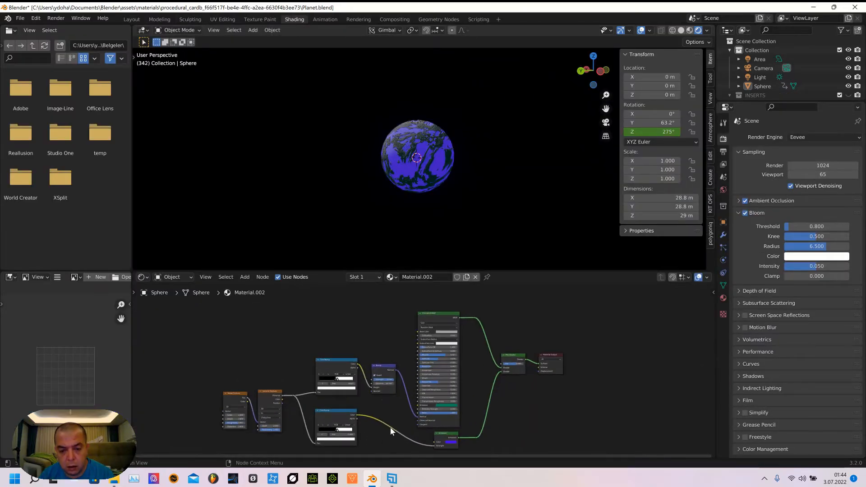
Add a middle colour stop to the lower ColorRamp at position 0.529 and colour it red
middle_drag(382, 430, 358, 378)
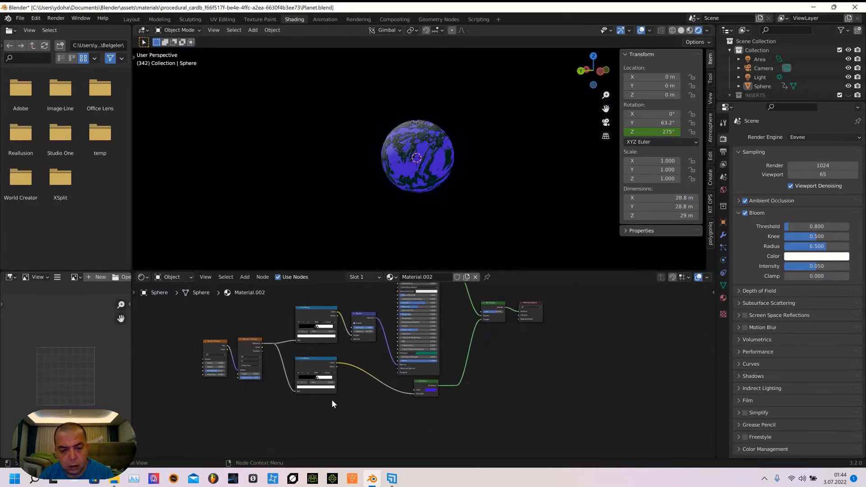
scroll(365, 223, up, 5)
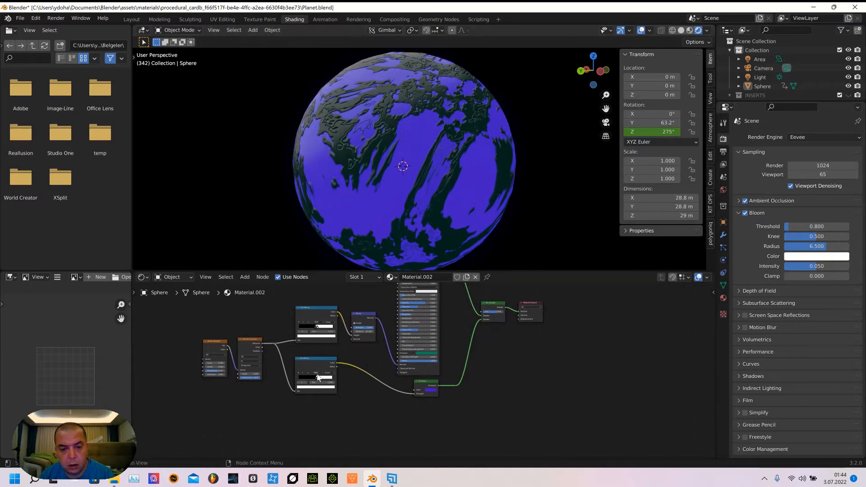
mouse_move(315, 381)
mouse_down()
mouse_move(308, 384)
mouse_move(316, 380)
mouse_up()
click(298, 372)
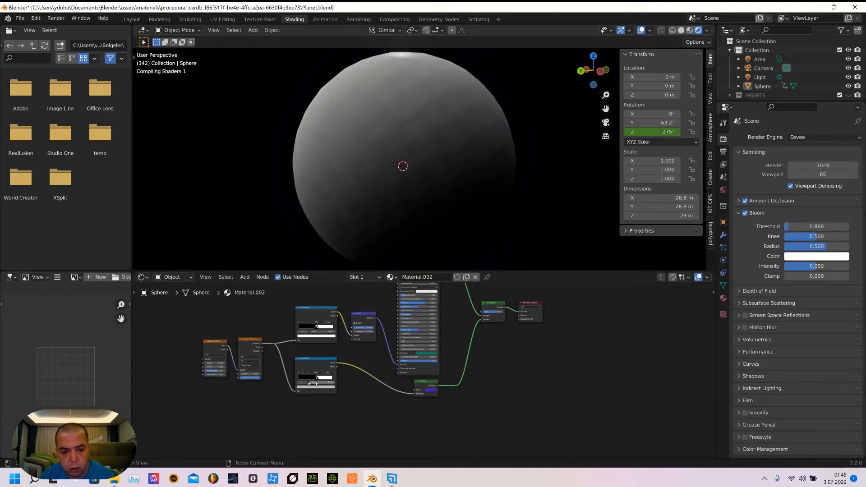
scroll(302, 382, up, 3)
scroll(336, 418, up, 1)
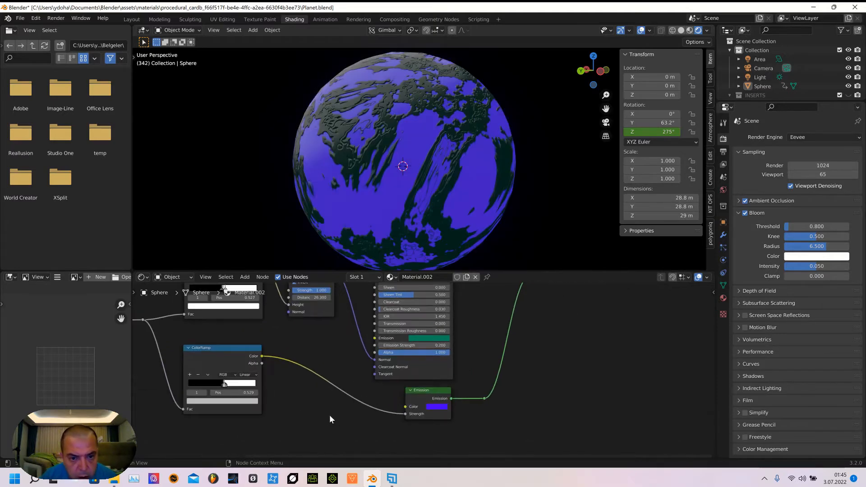
middle_drag(329, 415, 381, 405)
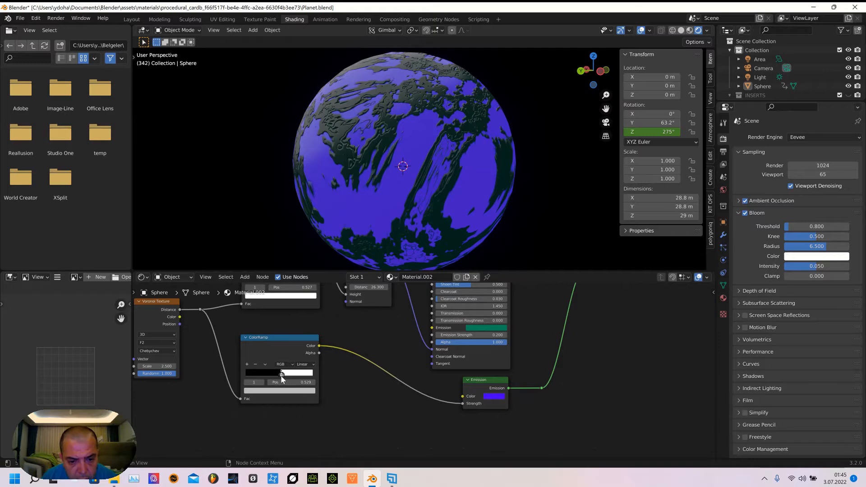
click(289, 390)
click(275, 339)
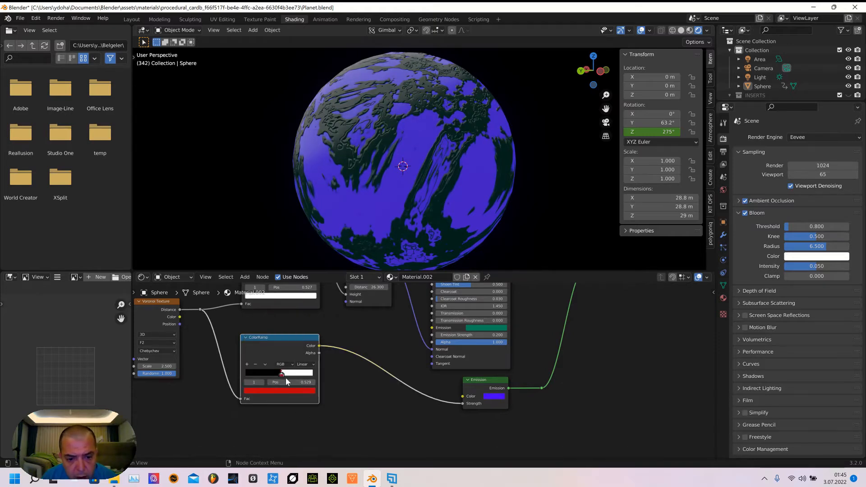
Reorder the lower ColorRamp's stops to white, red, black with red at 0.556, and connect its Color output to the Emission Color input
mouse_move(282, 376)
mouse_down()
mouse_move(294, 377)
mouse_move(272, 372)
mouse_move(308, 381)
mouse_move(259, 377)
mouse_move(301, 374)
mouse_move(291, 375)
mouse_up()
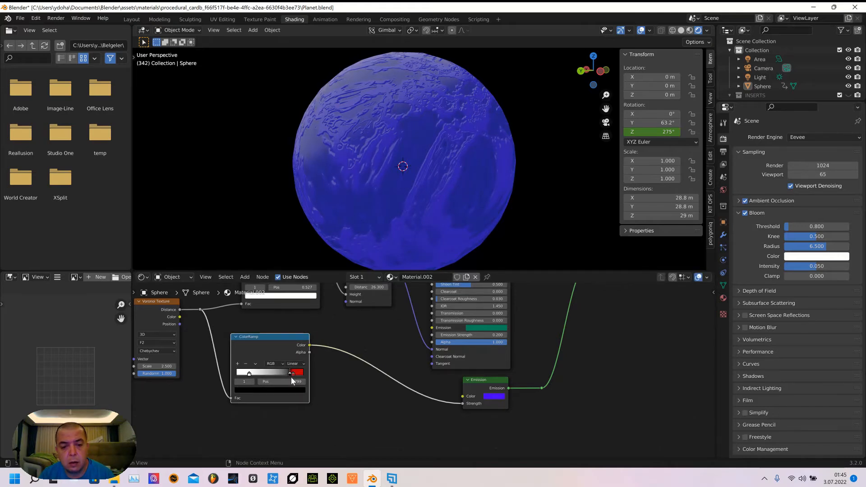
drag(294, 377, 273, 372)
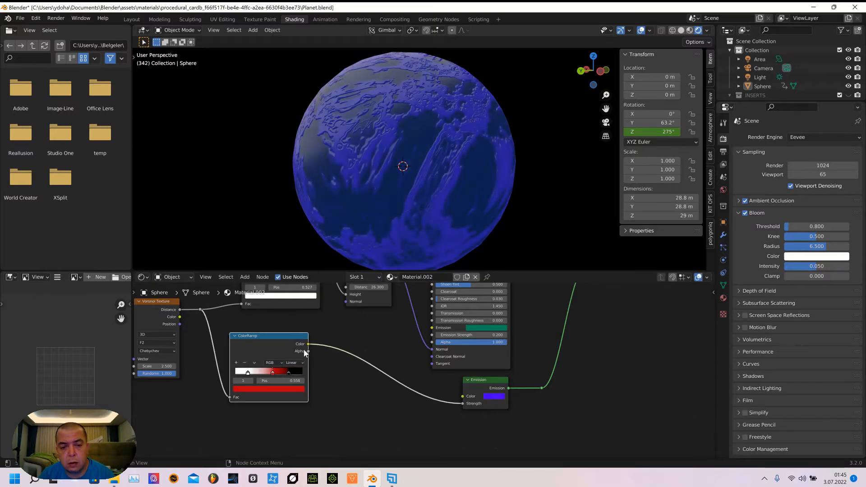
drag(309, 344, 457, 396)
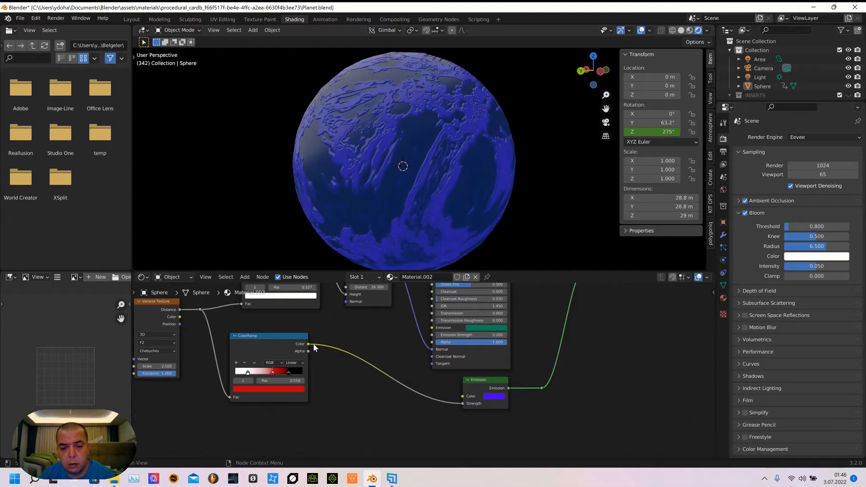
drag(308, 344, 462, 397)
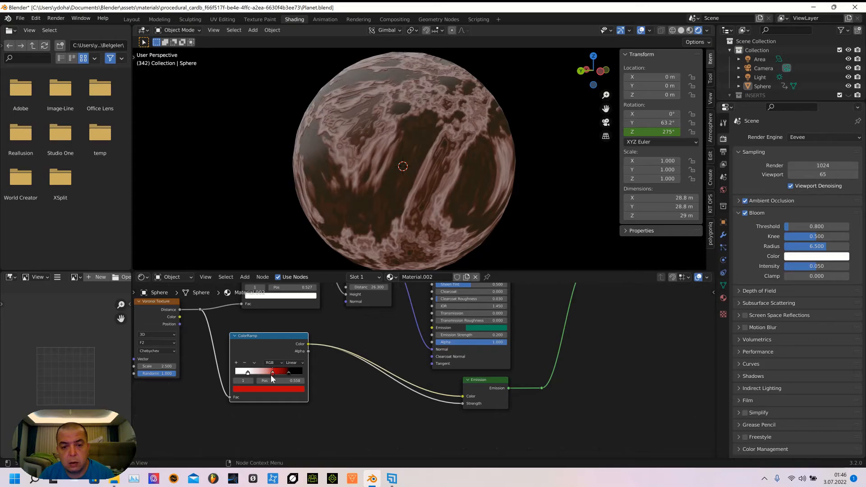
Nudge the red stop slightly toward white and add one extra stop at position 0.356 between them
drag(273, 377, 272, 376)
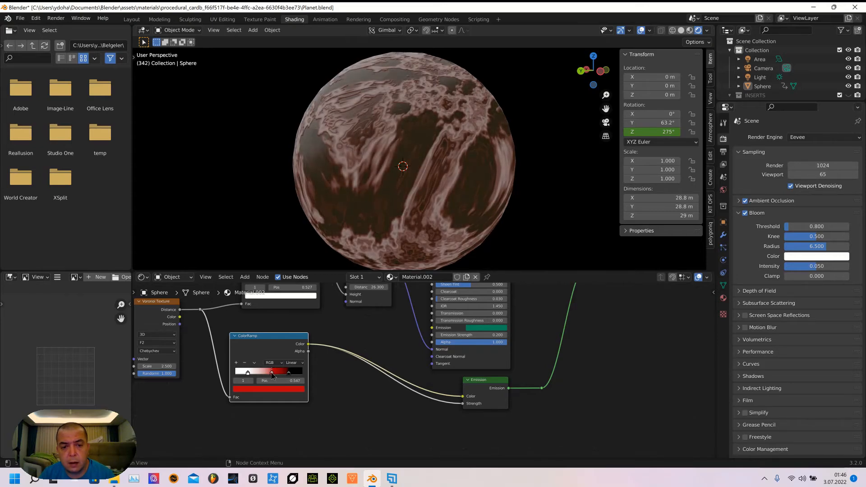
click(237, 363)
click(237, 363)
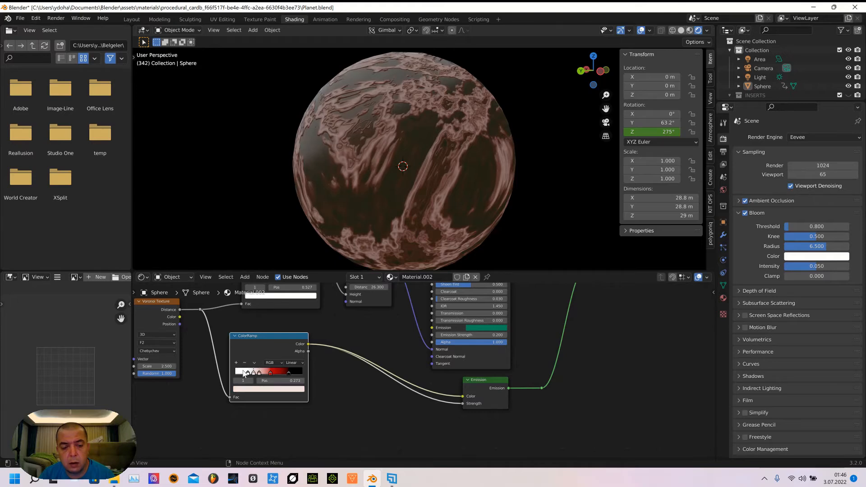
click(245, 363)
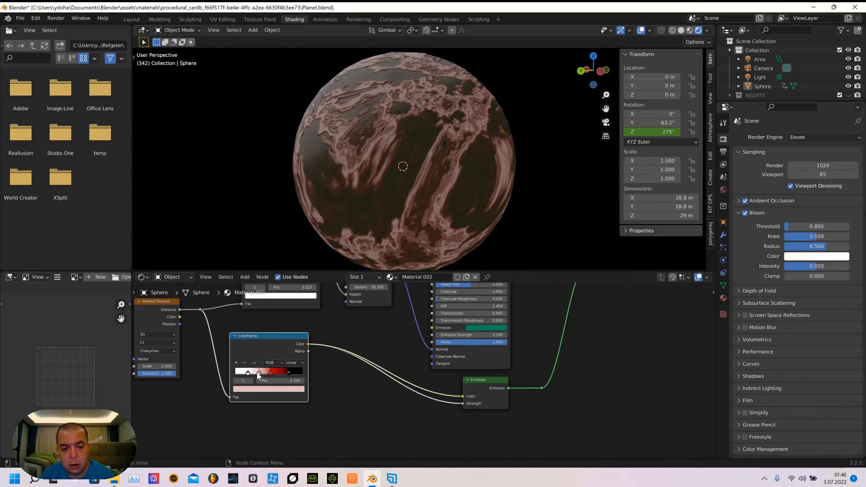
Colour the lower ColorRamp's stop at 0.356 dark green and move the red stop to 0.565
click(270, 373)
click(275, 389)
drag(249, 329, 239, 311)
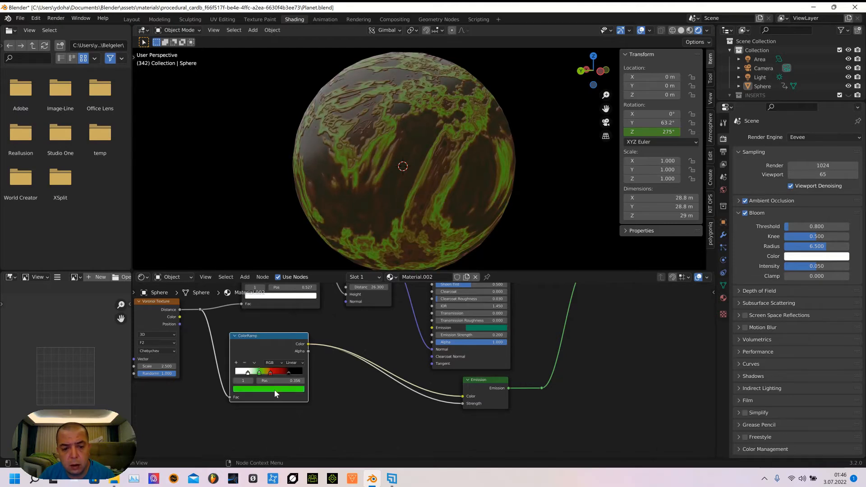
click(274, 391)
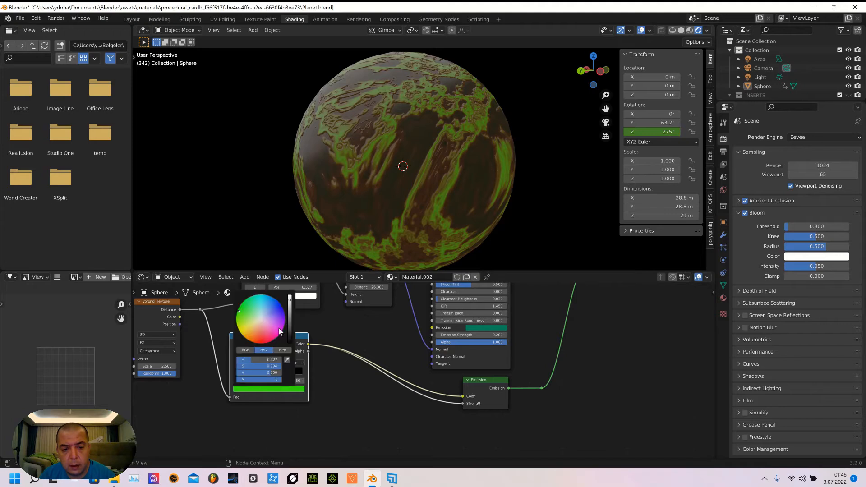
scroll(283, 332, down, 13)
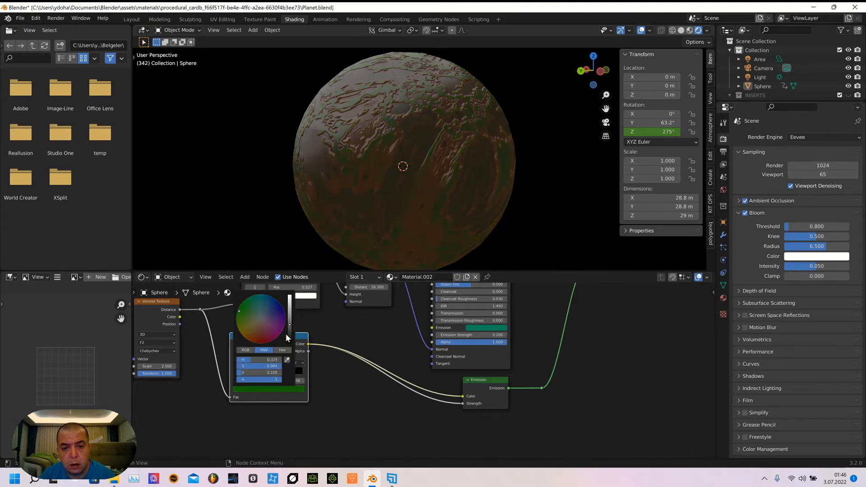
scroll(286, 334, down, 2)
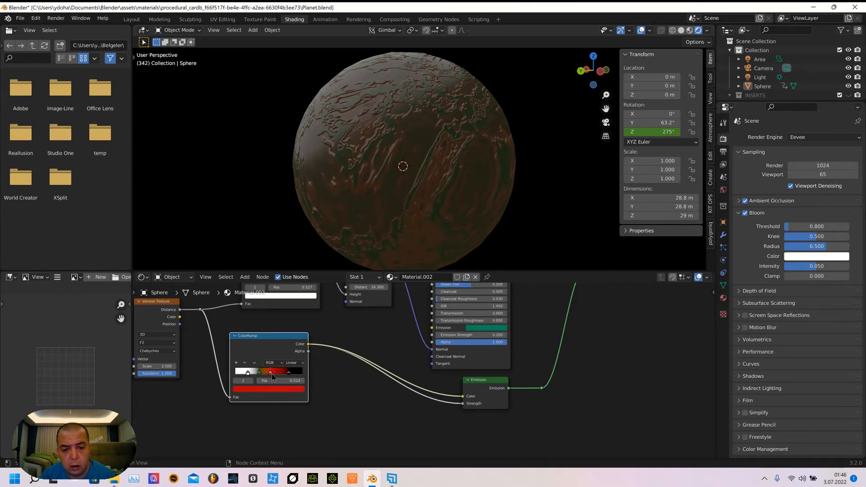
drag(270, 372, 273, 373)
Disconnect the ColorRamp from the Emission Strength input and set the strength to about 35.2
drag(462, 404, 443, 400)
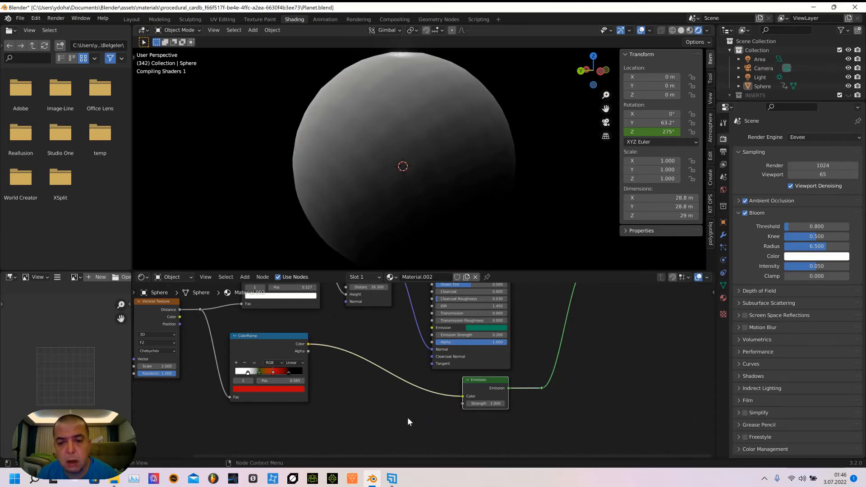
drag(485, 403, 399, 43)
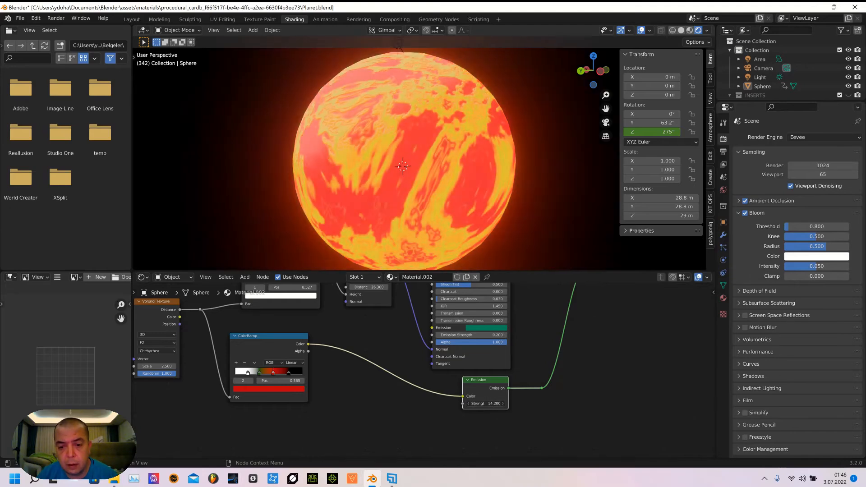
drag(485, 404, 492, 403)
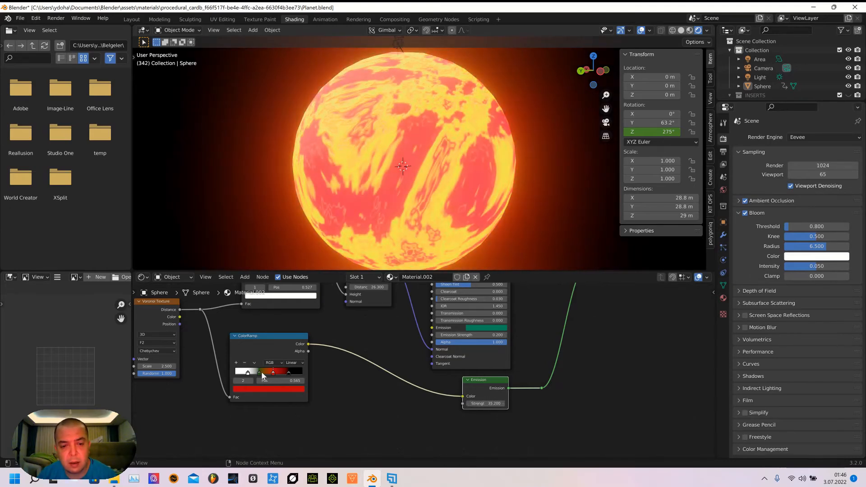
Move the dark green stop past the red one and shift the black stop to about 0.741
drag(259, 375, 278, 378)
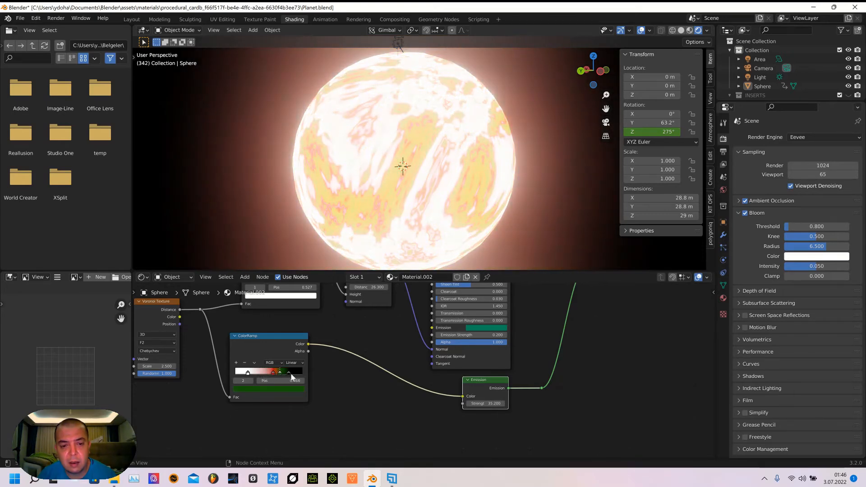
click(289, 373)
drag(289, 373, 285, 374)
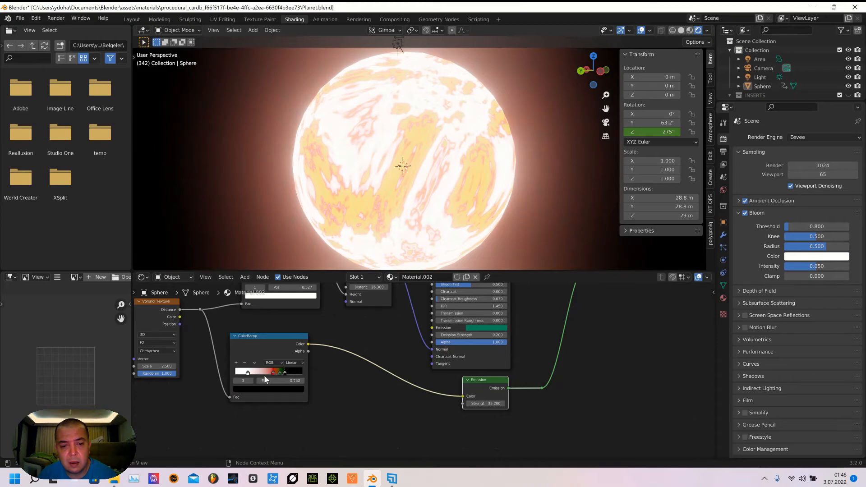
Move the lower ColorRamp's white stop to about 0.057 and colour it orange-yellow
click(248, 372)
drag(248, 374, 239, 374)
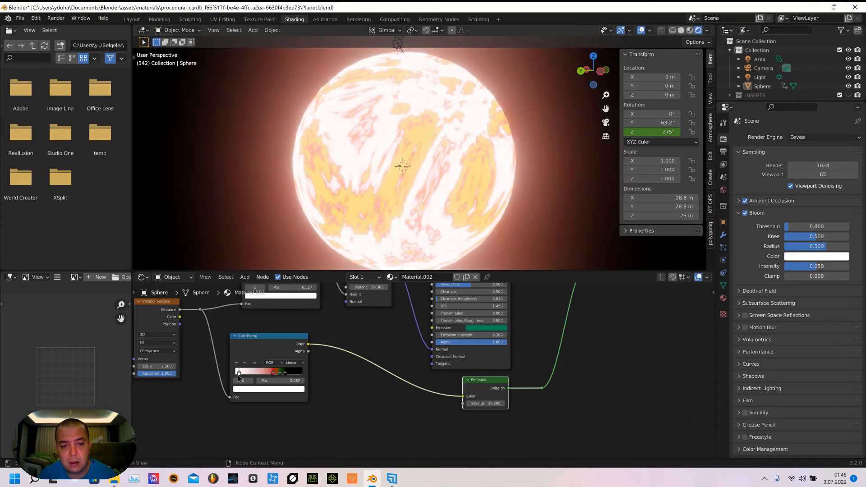
click(268, 390)
click(250, 330)
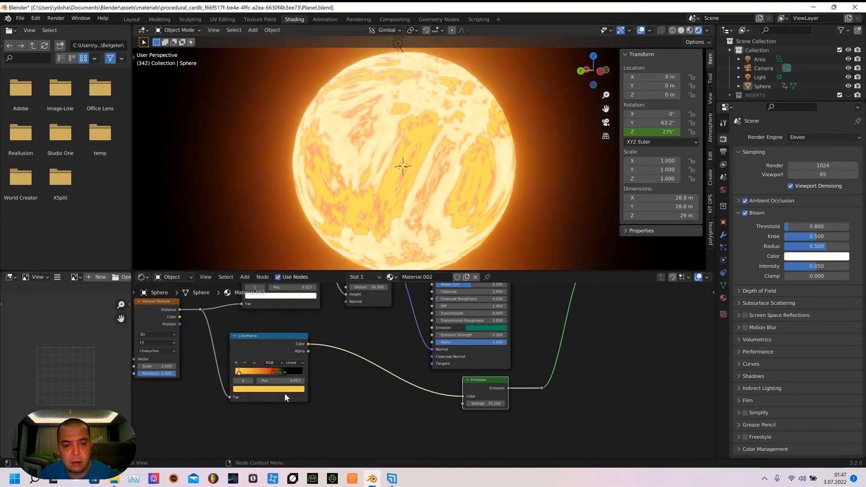
Move the red stop to 0.456 and the green and black stops closer to it, with green at 0.536, and darken the green
mouse_move(272, 371)
mouse_down()
mouse_move(253, 373)
mouse_move(266, 373)
mouse_up()
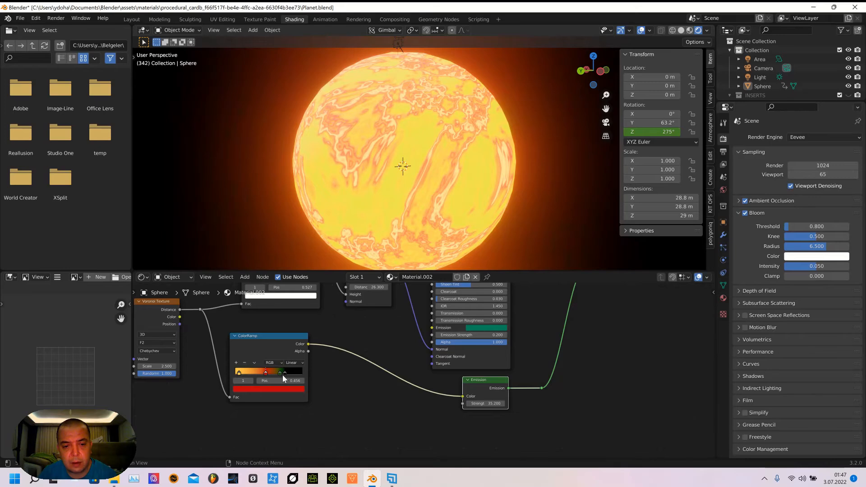
mouse_move(283, 375)
mouse_down()
mouse_move(303, 379)
mouse_move(252, 382)
mouse_move(300, 374)
mouse_move(270, 379)
mouse_up()
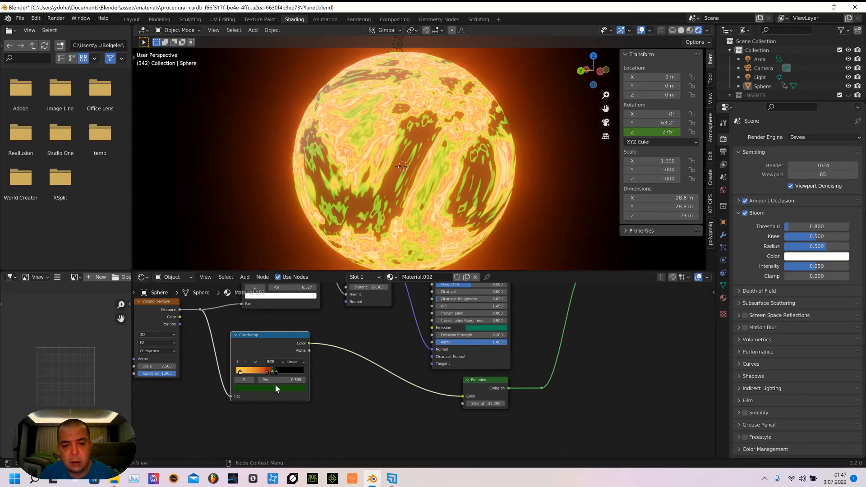
click(275, 387)
scroll(284, 338, down, 3)
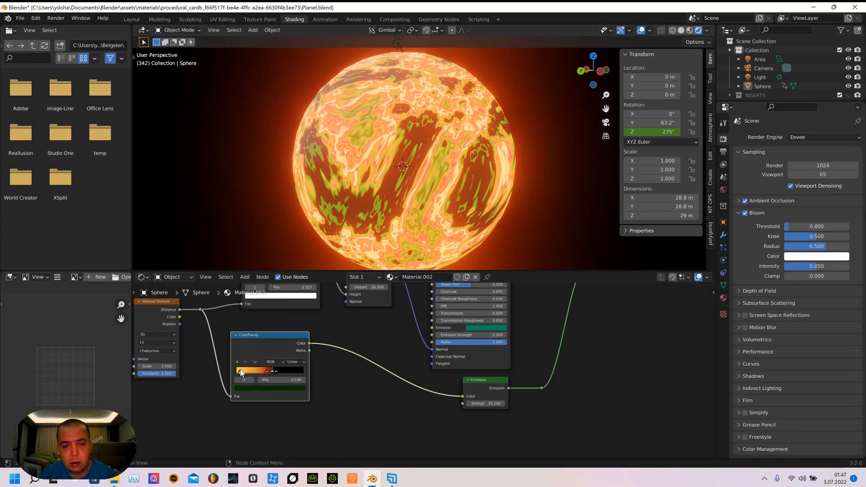
Adjust the brightness of the ramp's red stop up and down, leaving it a deep dark red
click(267, 372)
click(277, 388)
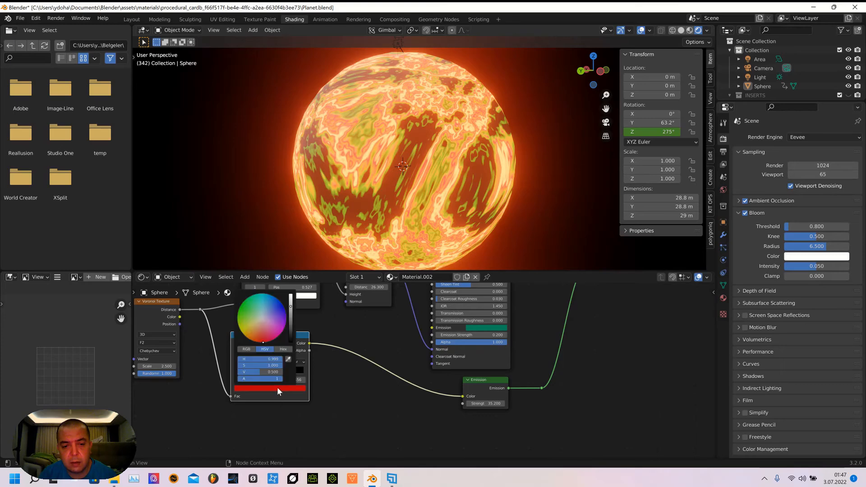
scroll(286, 337, down, 2)
scroll(285, 336, down, 3)
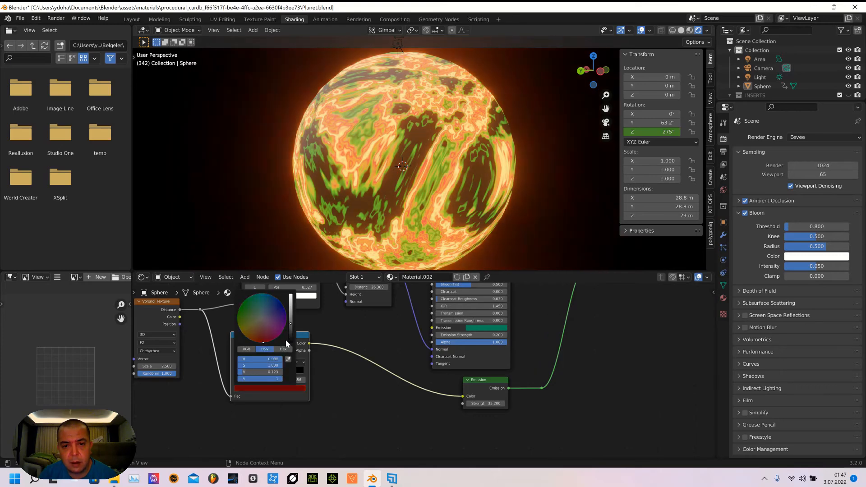
scroll(288, 342, up, 10)
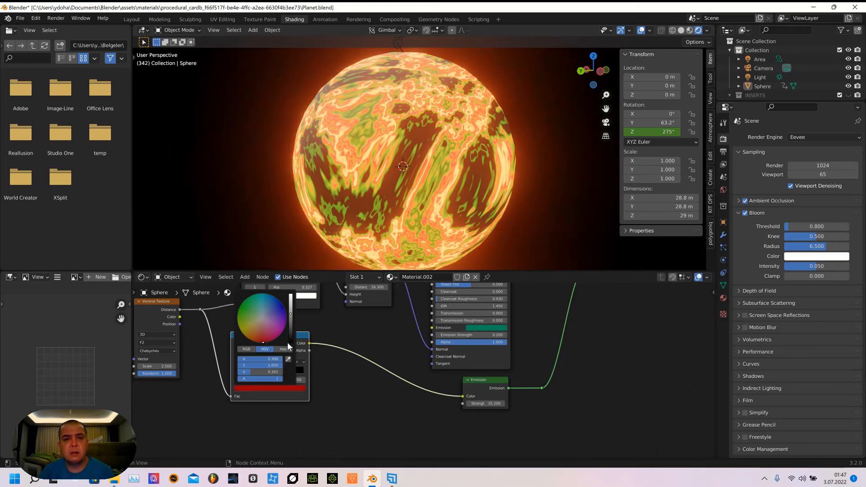
scroll(286, 340, down, 5)
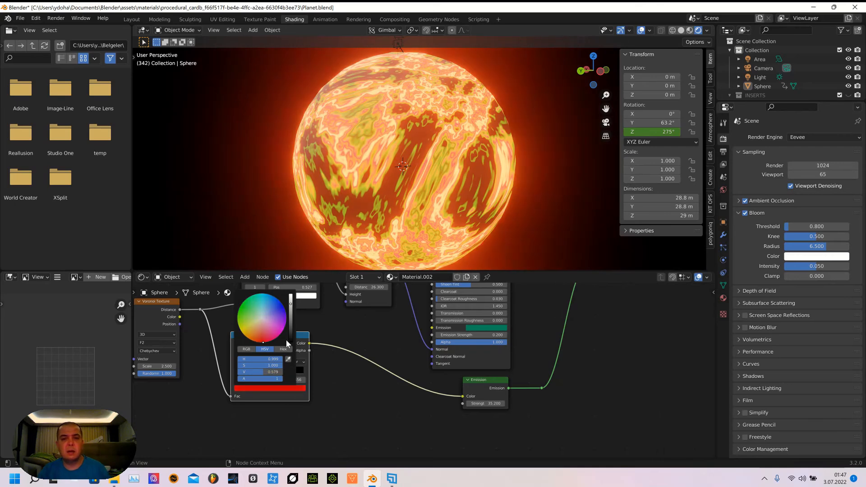
scroll(286, 339, up, 3)
scroll(286, 337, down, 5)
scroll(285, 337, down, 2)
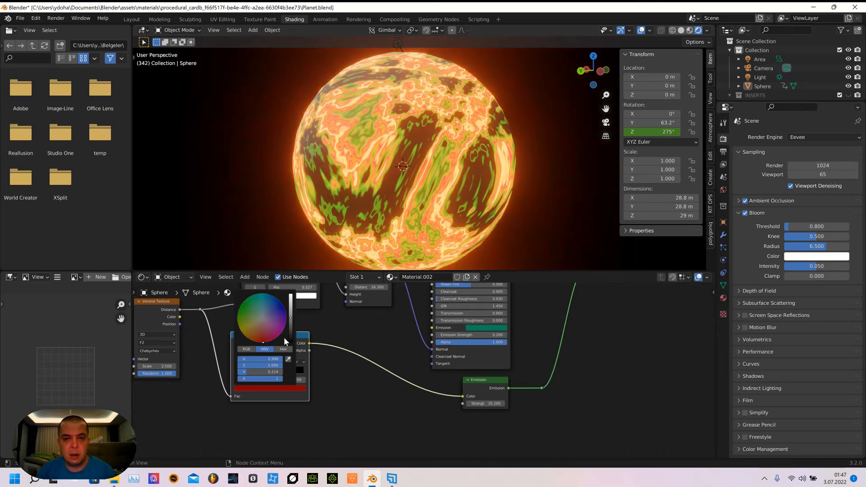
scroll(288, 340, up, 2)
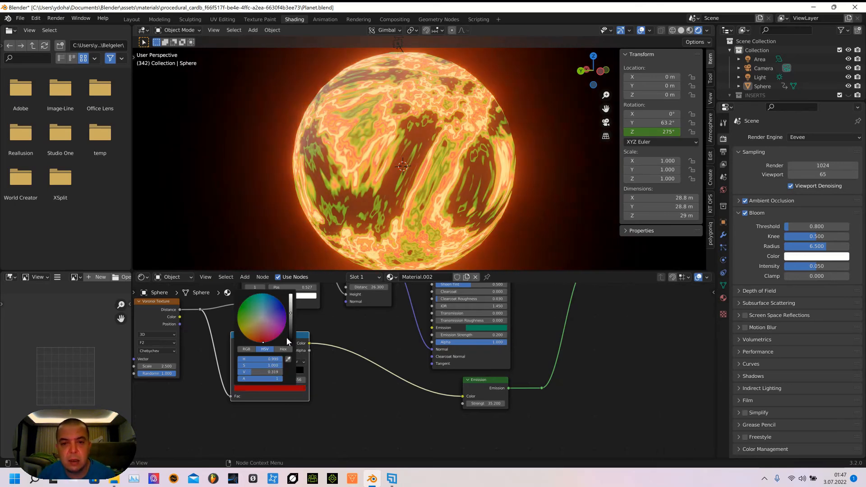
scroll(286, 337, down, 1)
scroll(288, 339, down, 1)
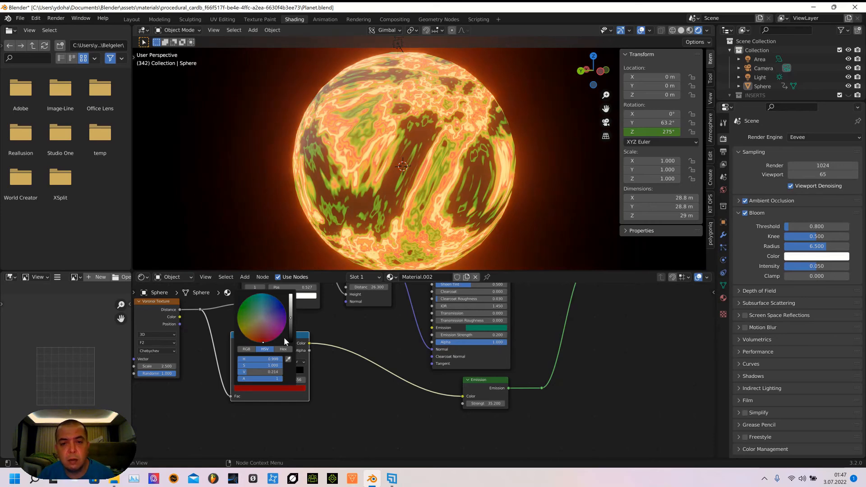
scroll(284, 337, down, 1)
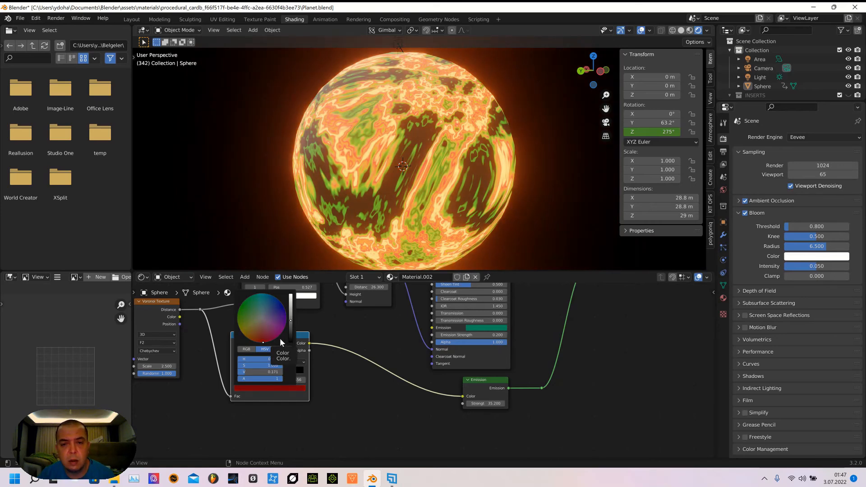
scroll(279, 337, up, 2)
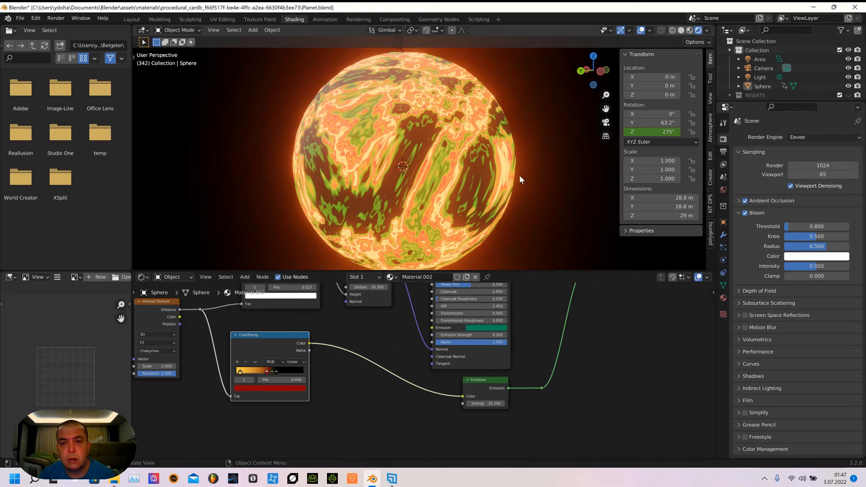
View the planet from another side and shift the red stop to about 0.508, green to about 0.568 and black farther along the ramp
middle_drag(519, 175, 352, 190)
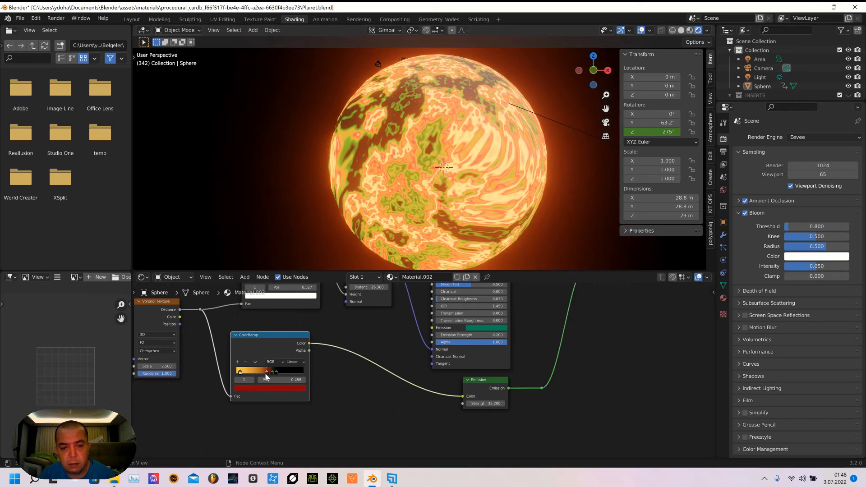
drag(267, 375, 271, 380)
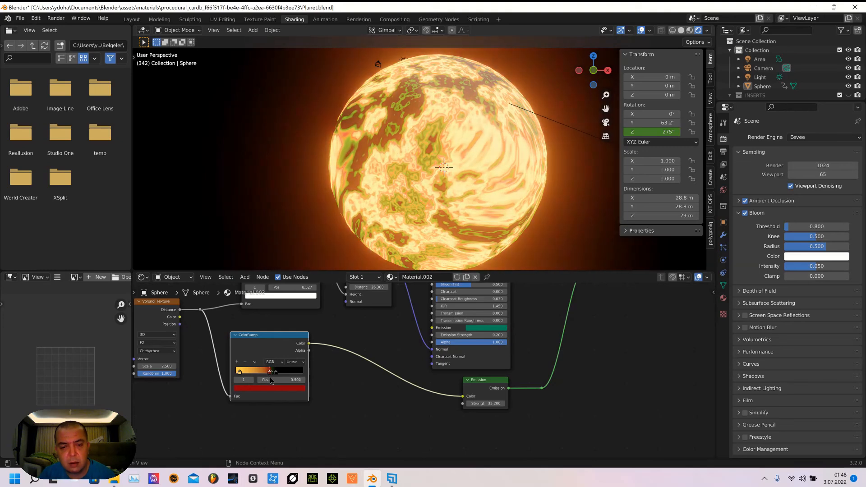
mouse_move(277, 376)
mouse_down()
mouse_move(299, 378)
mouse_move(277, 380)
mouse_up()
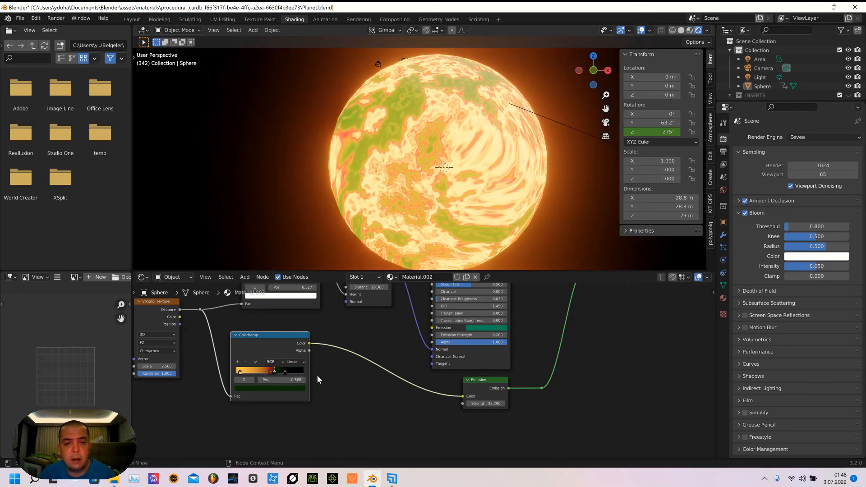
scroll(318, 375, down, 3)
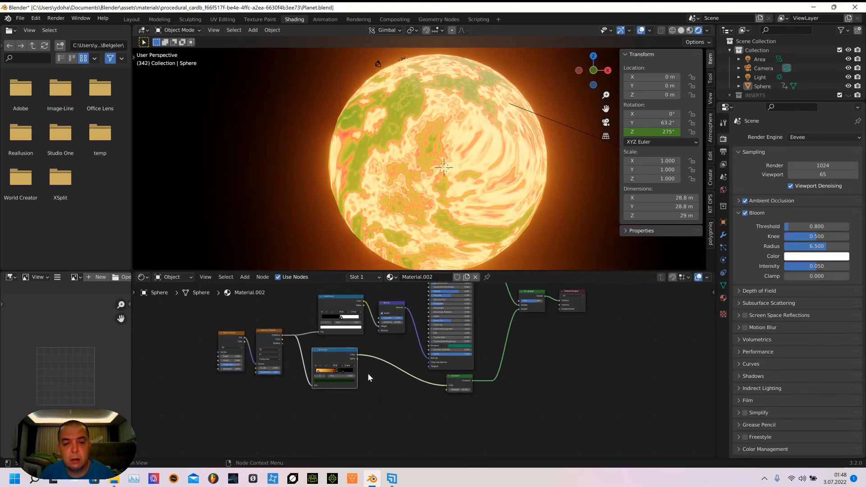